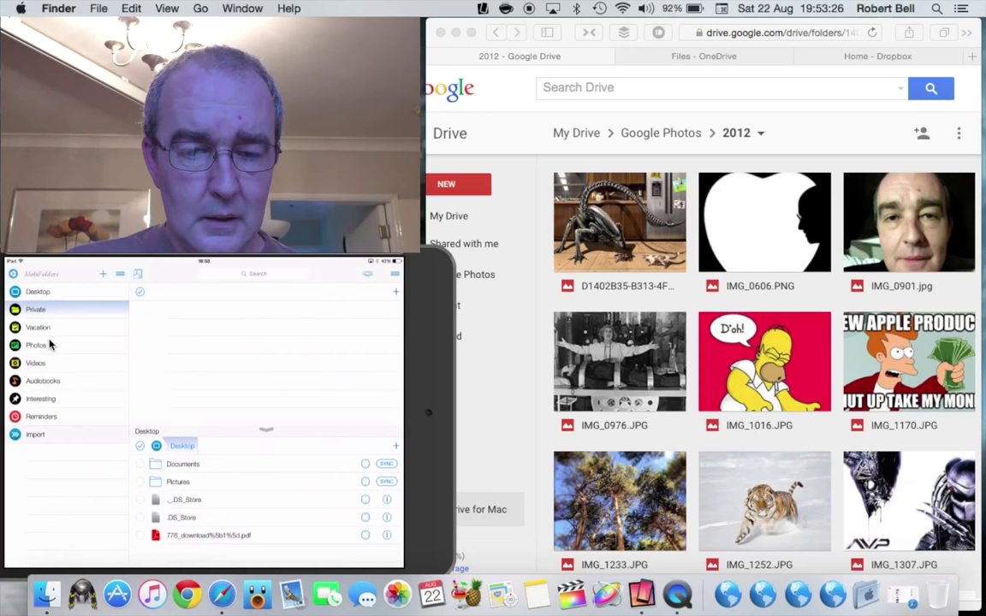
Bring the mirrored iPad window forward, showing the empty Photos folder above the Desktop contents.
{"action": "left_click", "coordinate": [47, 296]}
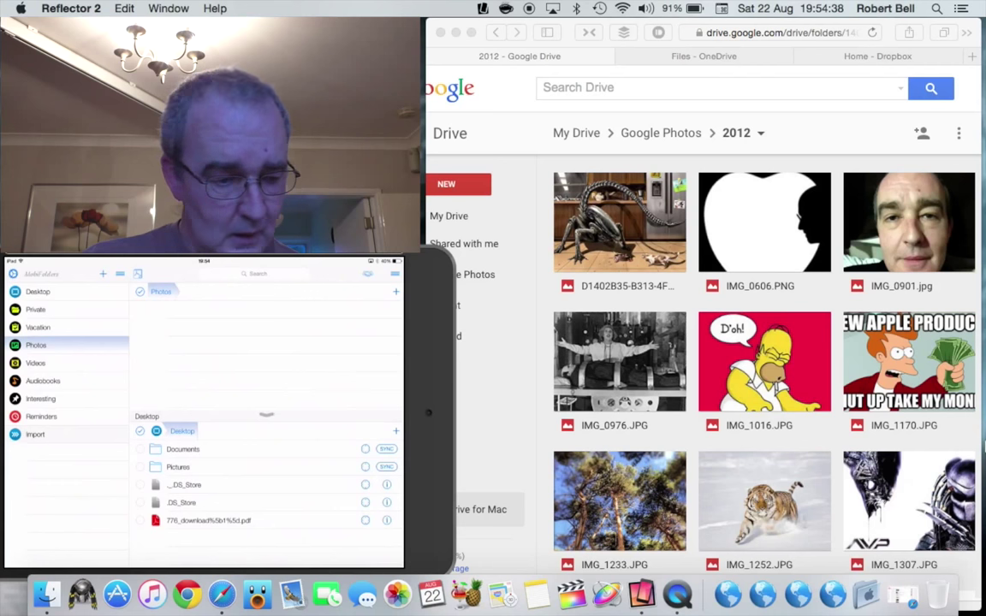
Play intro.mp4 from Desktop's Pictures folder, then select its copy in Photos.
{"action": "left_click", "coordinate": [178, 466]}
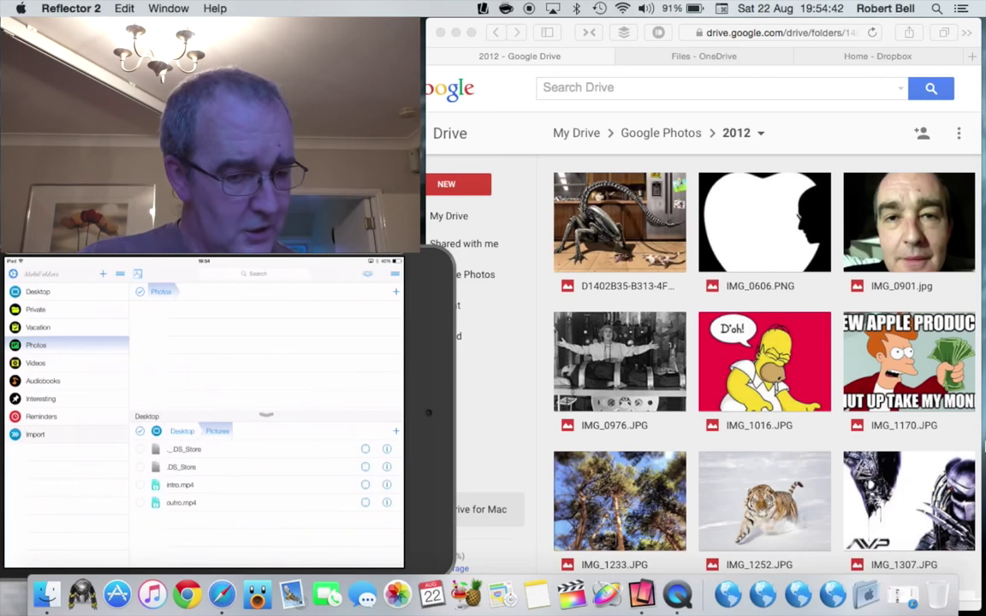
{"action": "left_click", "coordinate": [180, 485]}
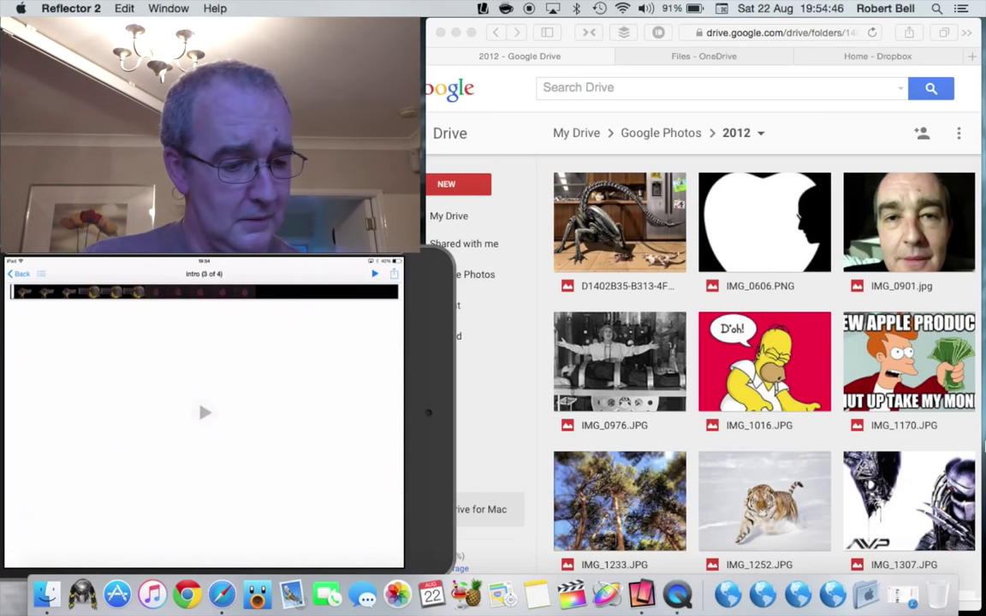
{"action": "left_click", "coordinate": [204, 412]}
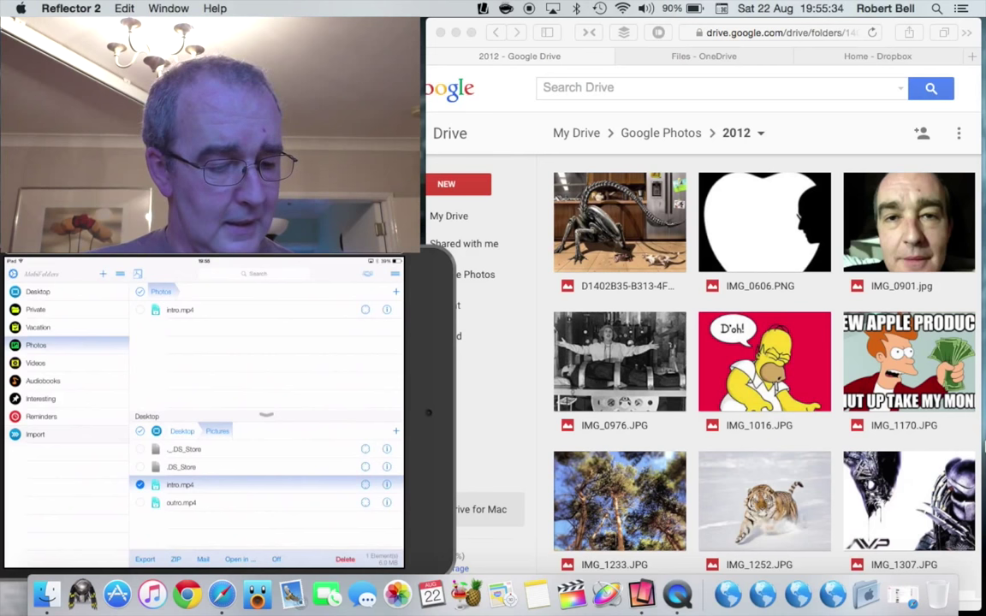
{"action": "left_click", "coordinate": [140, 310]}
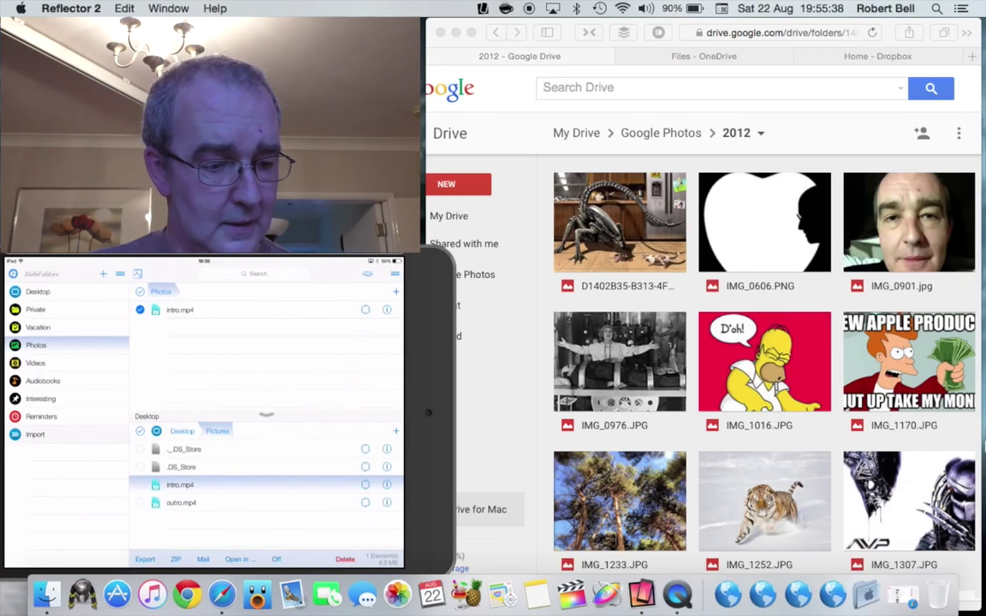
Delete the Photos copy of intro.mp4, move the original in from Pictures, and show the WebDAV details.
{"action": "left_click", "coordinate": [345, 558]}
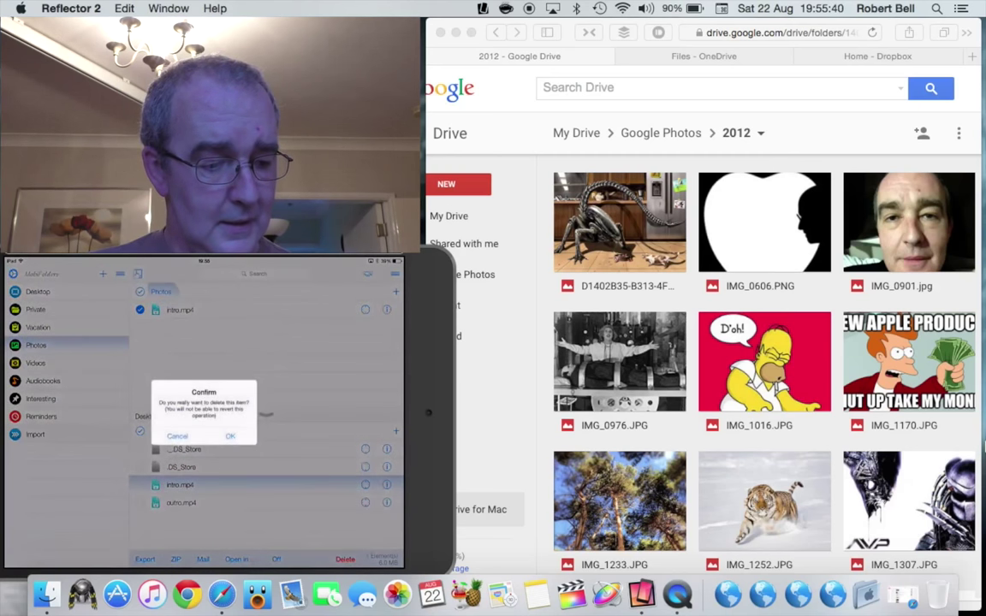
{"action": "left_click", "coordinate": [230, 436]}
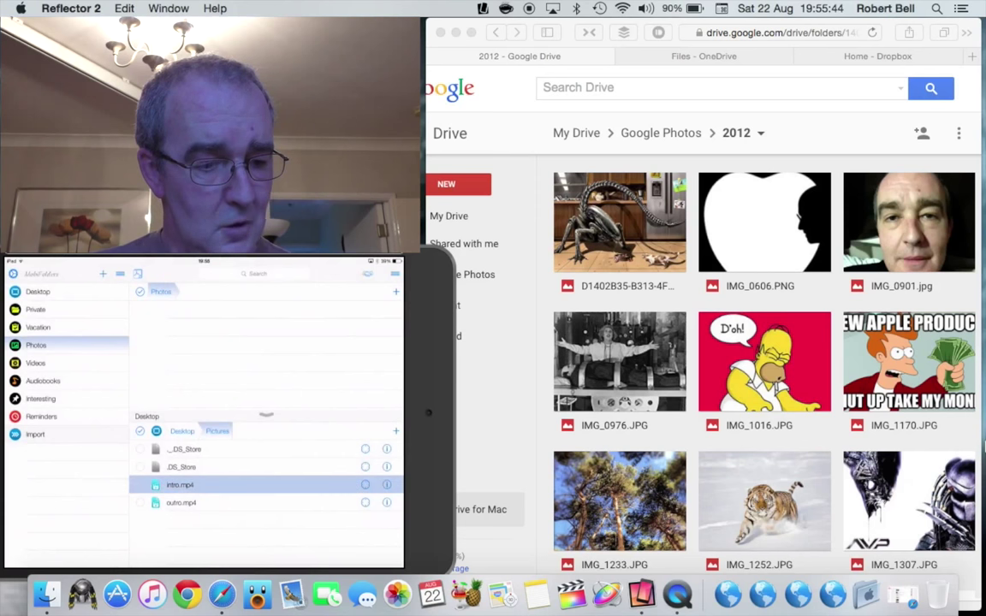
{"action": "left_click_drag", "start_coordinate": [180, 485], "coordinate": [163, 425]}
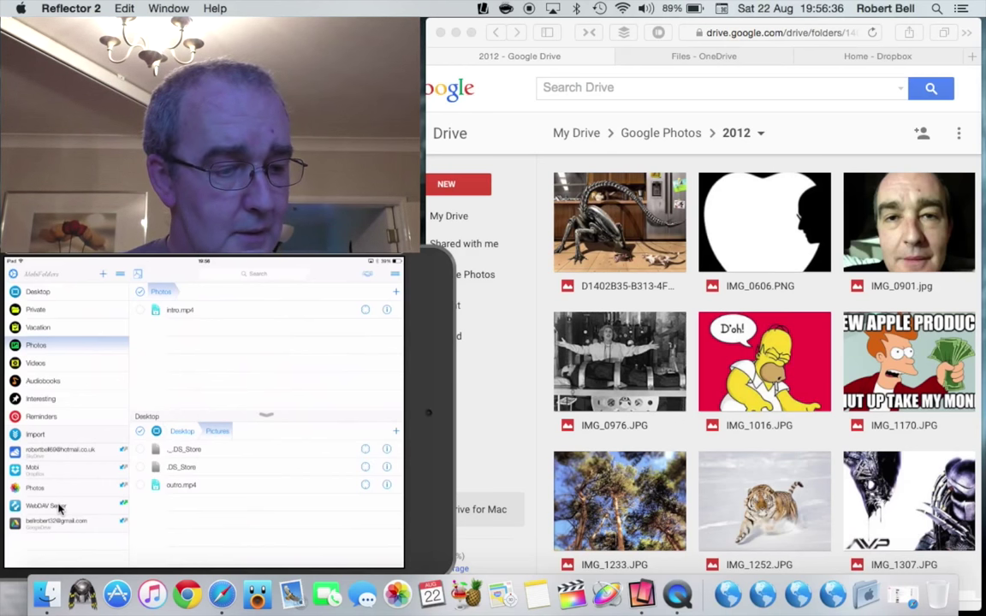
{"action": "left_click", "coordinate": [58, 507]}
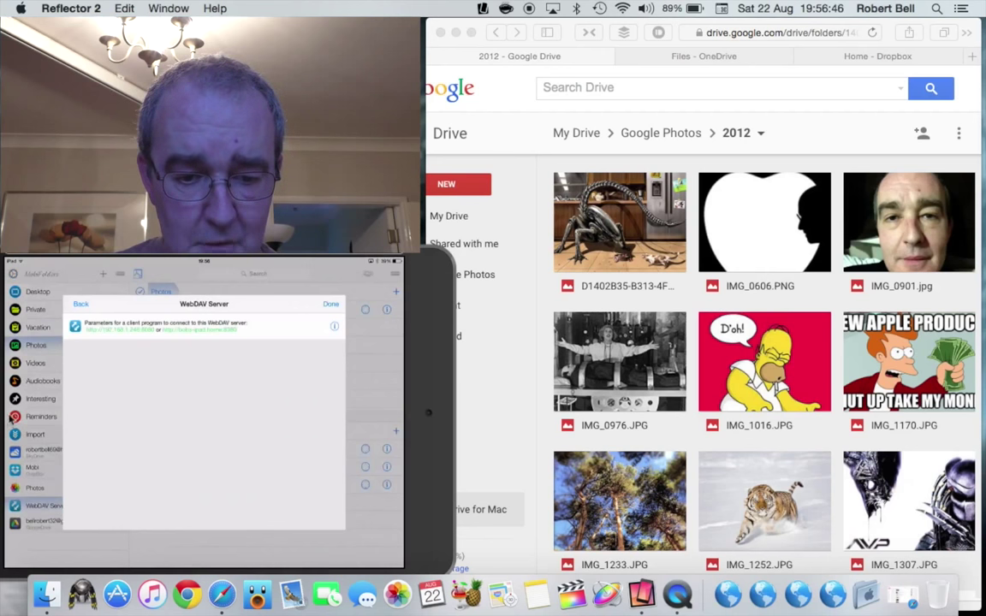
Open Finder on the Mac and close its All My Files window.
{"action": "left_click", "coordinate": [57, 584]}
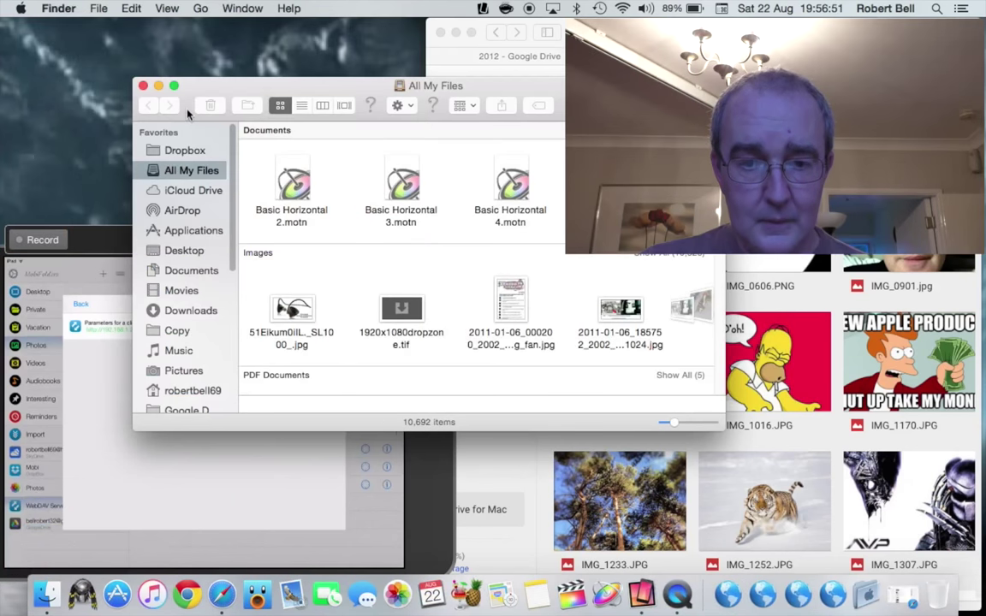
{"action": "left_click", "coordinate": [143, 86]}
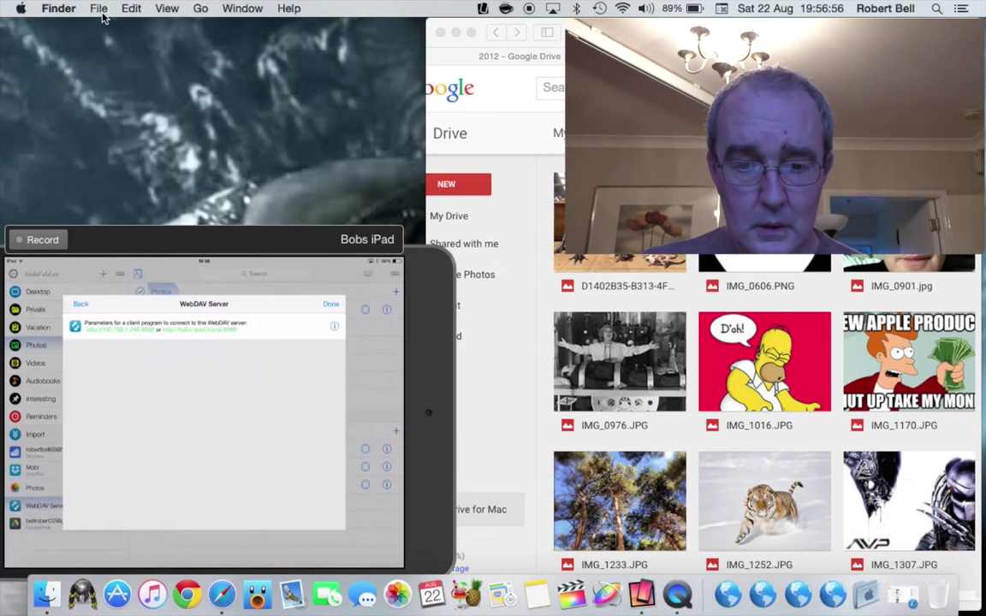
Connect Finder to the iPad's saved WebDAV server address through Go > Connect to Server.
{"action": "left_click", "coordinate": [202, 10]}
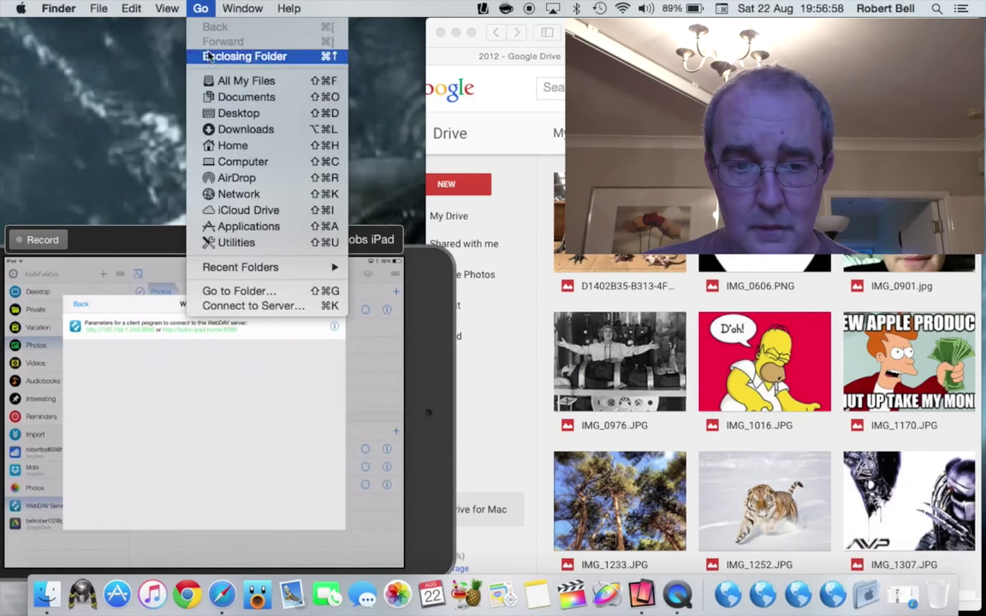
{"action": "left_click", "coordinate": [267, 315]}
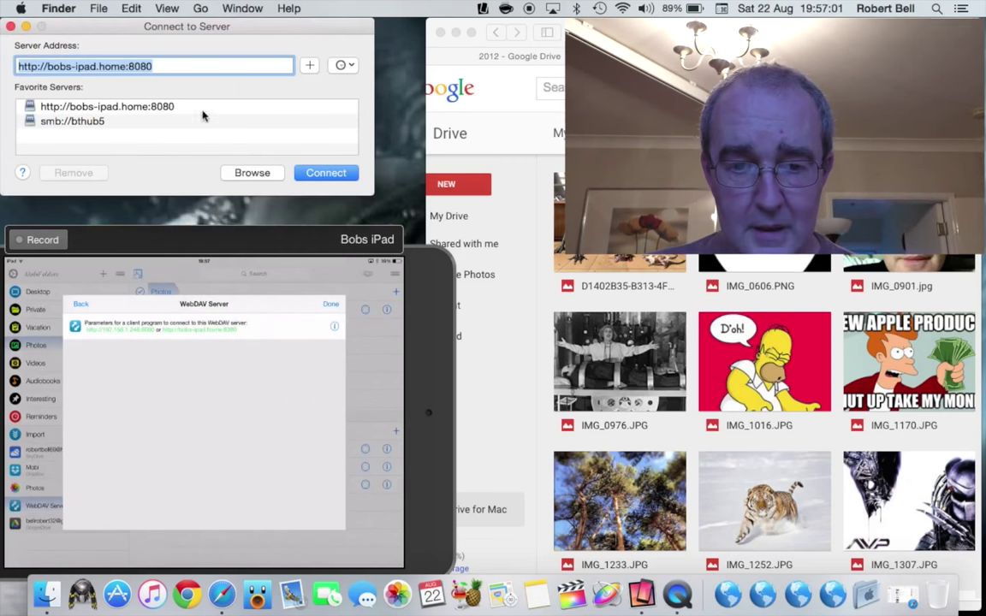
{"action": "left_click", "coordinate": [153, 108]}
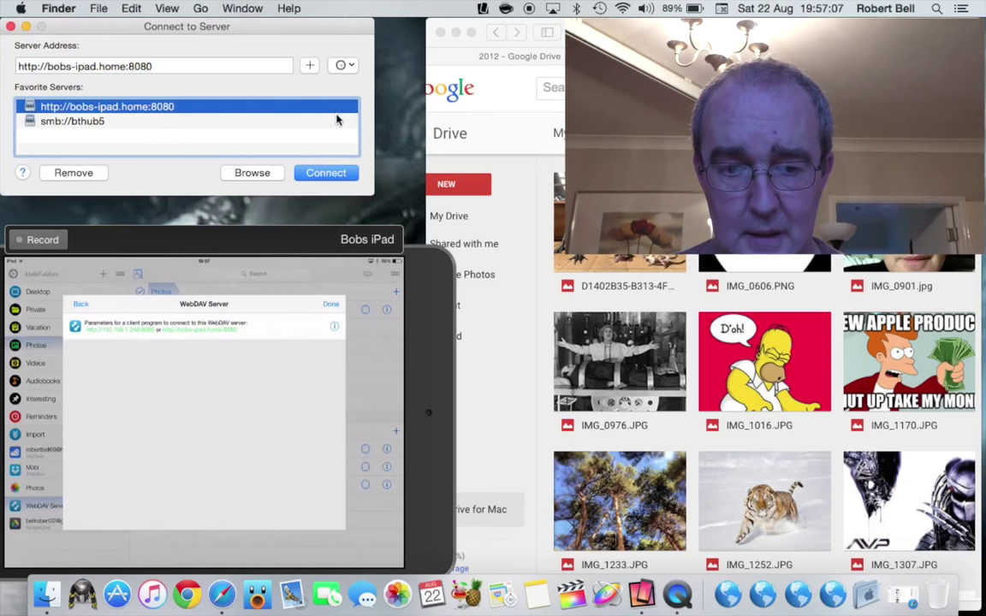
{"action": "left_click", "coordinate": [333, 177]}
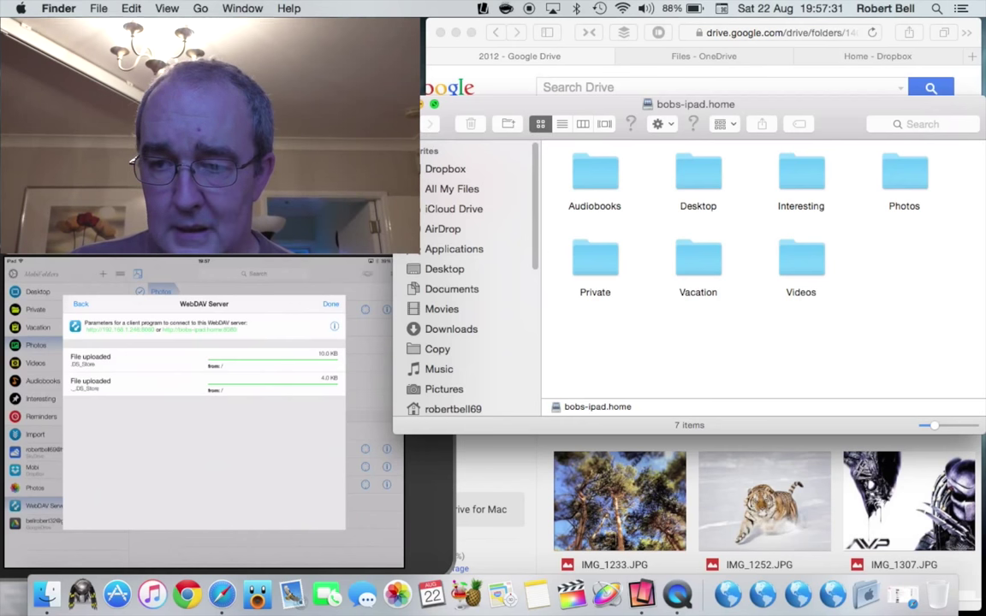
{"action": "key", "text": "super+w"}
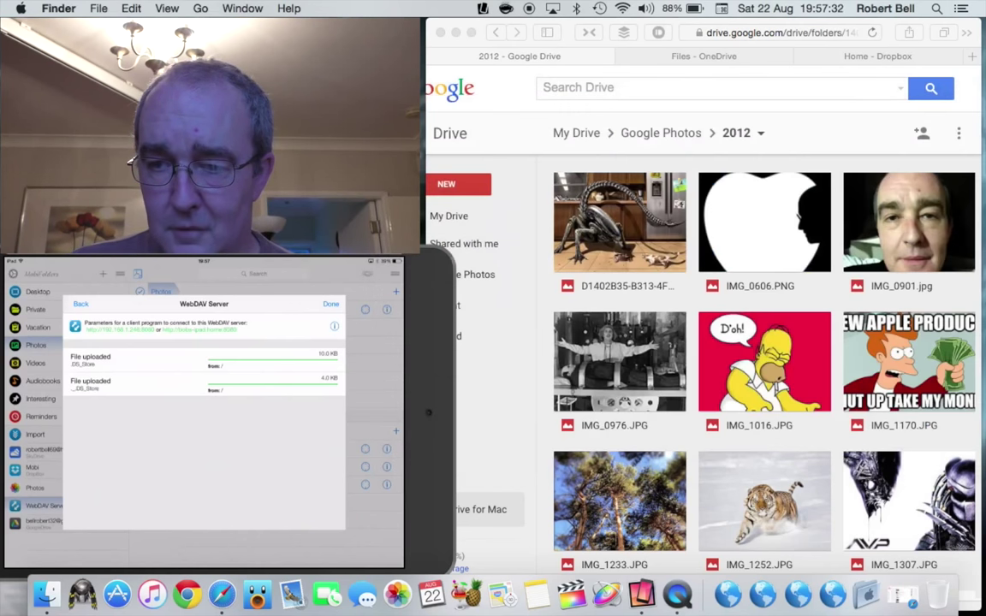
{"action": "left_click", "coordinate": [873, 33]}
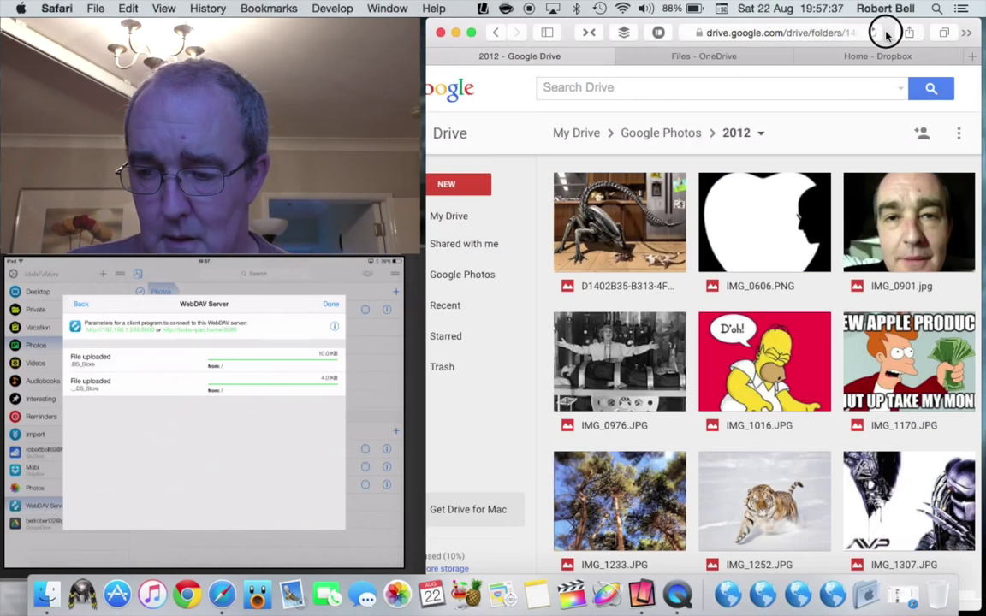
{"action": "left_click_drag", "start_coordinate": [881, 31], "coordinate": [793, 32]}
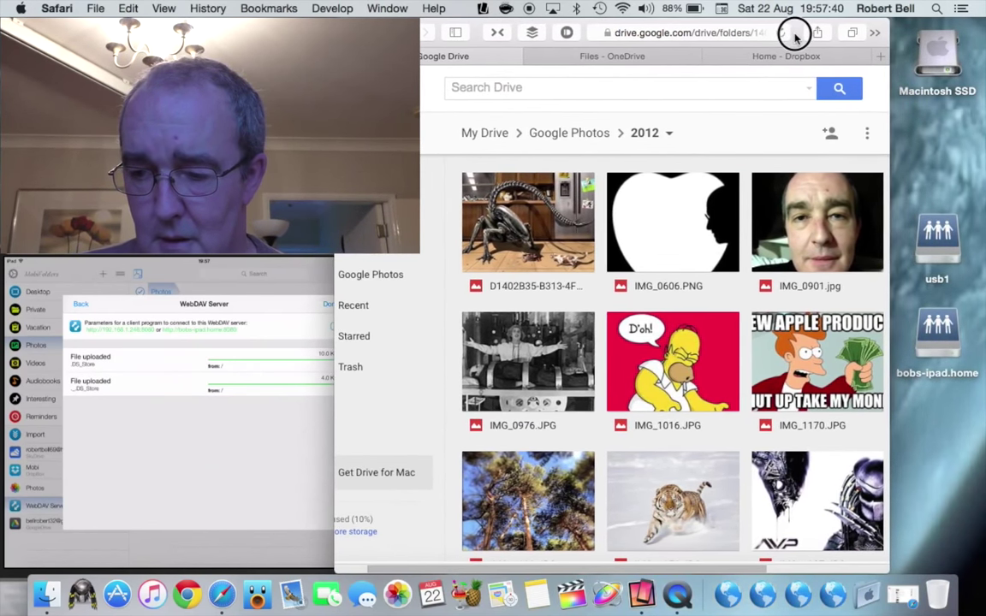
{"action": "double_click", "coordinate": [939, 338]}
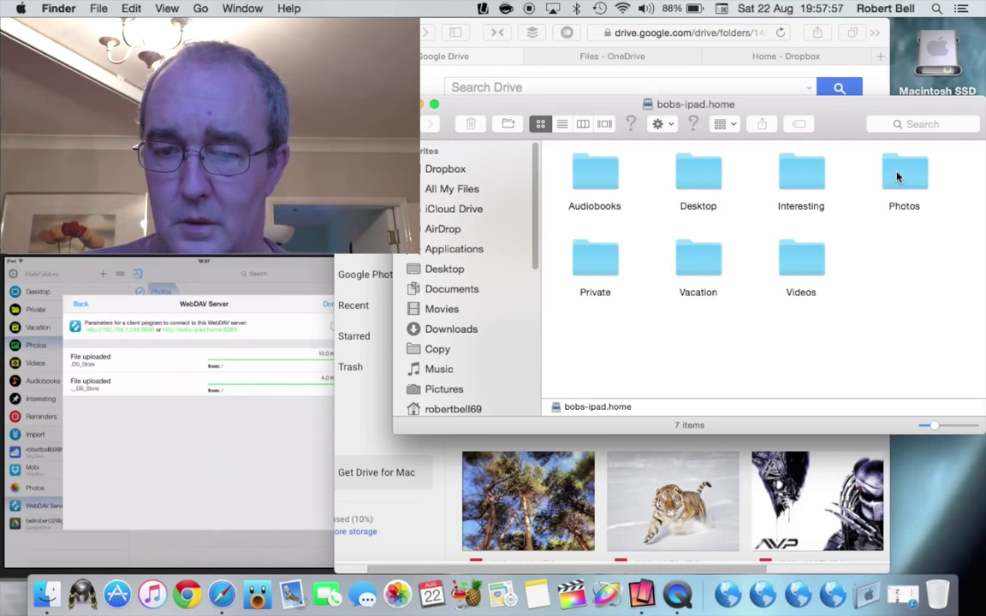
Open the iPad share's Photos folder, cancel copying intro.mp4 to the desktop, and close the window.
{"action": "double_click", "coordinate": [897, 177]}
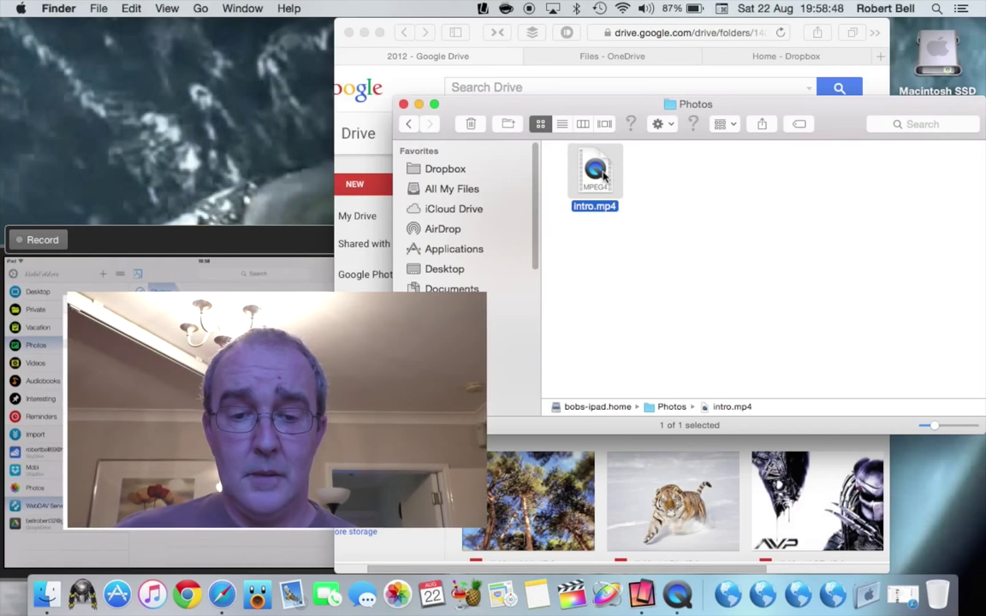
{"action": "left_click_drag", "start_coordinate": [604, 174], "coordinate": [213, 142]}
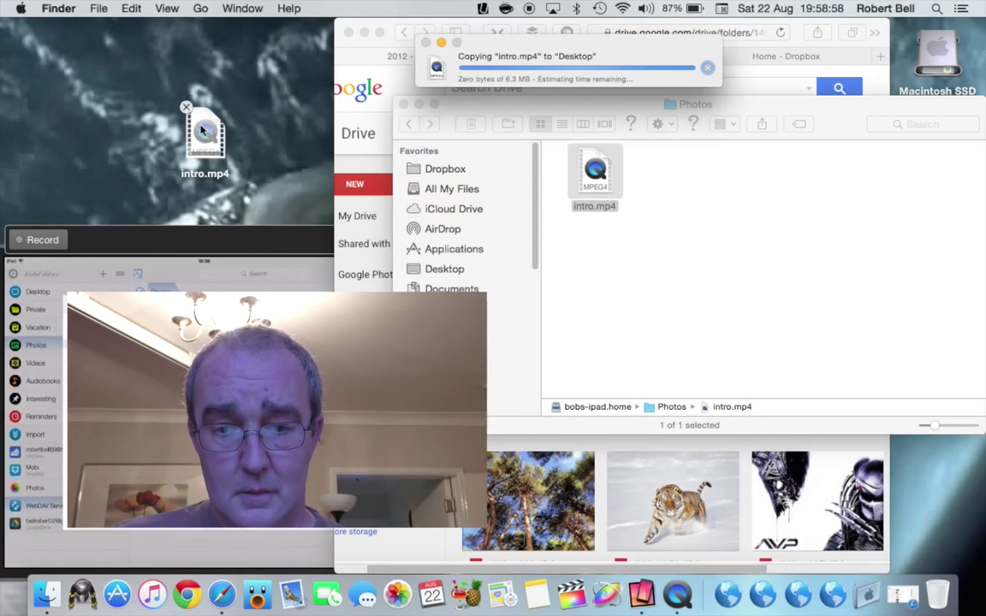
{"action": "left_click", "coordinate": [186, 108]}
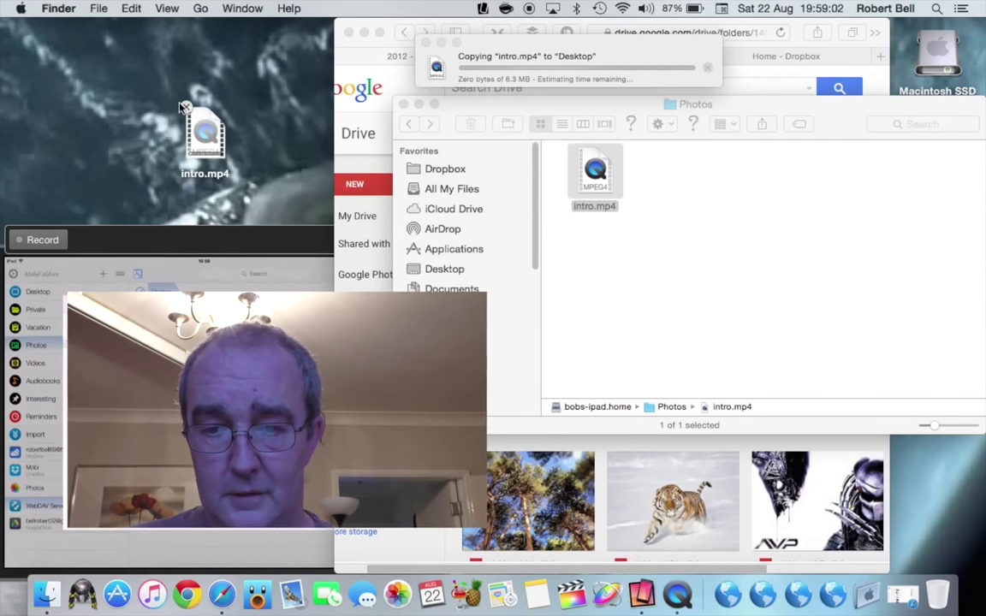
{"action": "left_click", "coordinate": [187, 108]}
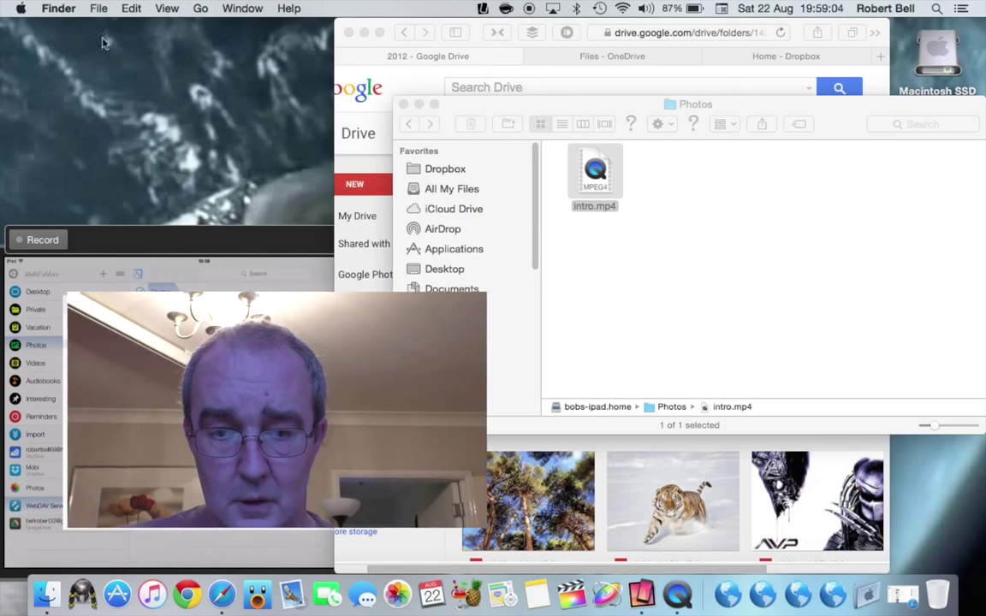
{"action": "left_click", "coordinate": [403, 104]}
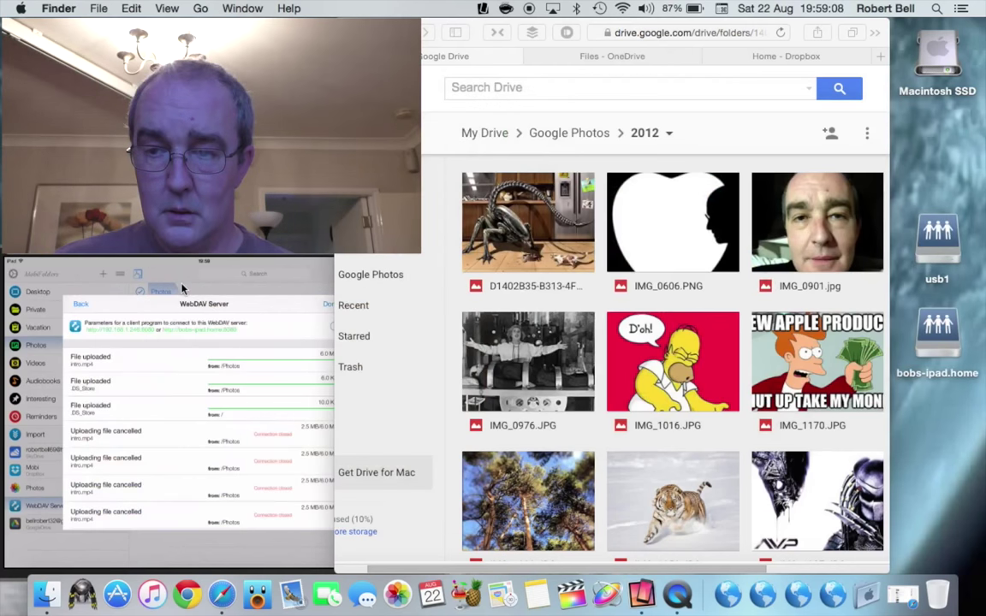
Move the Safari window back into place and switch back to the mirrored iPad.
{"action": "left_click", "coordinate": [798, 35]}
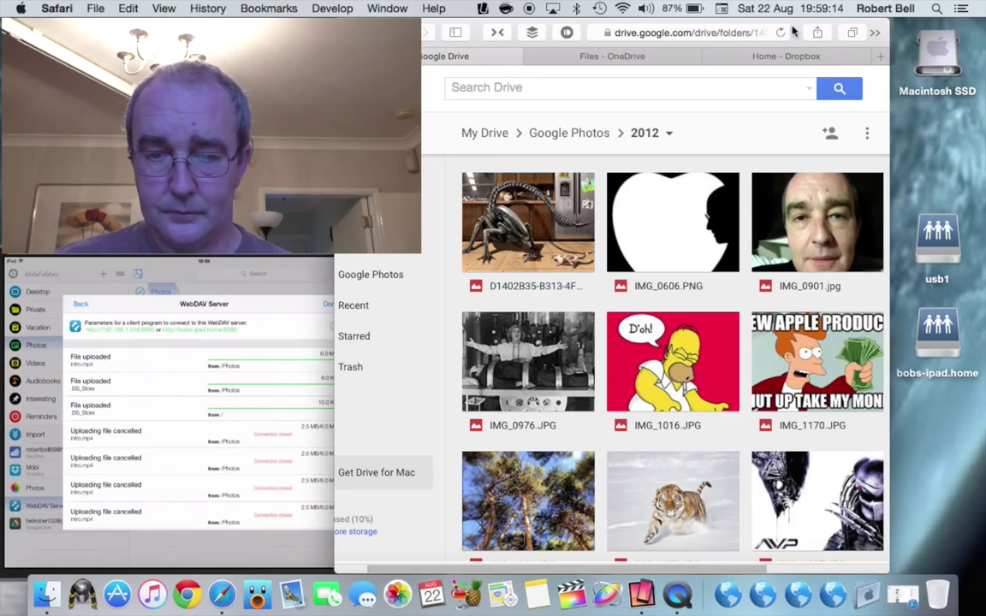
{"action": "left_click_drag", "start_coordinate": [793, 31], "coordinate": [887, 31]}
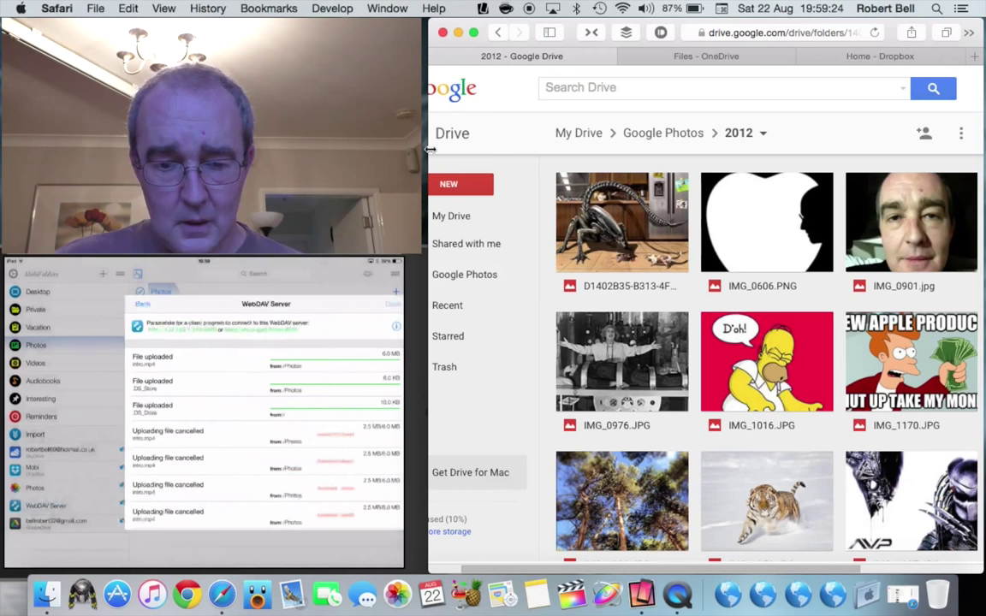
{"action": "left_click", "coordinate": [254, 255]}
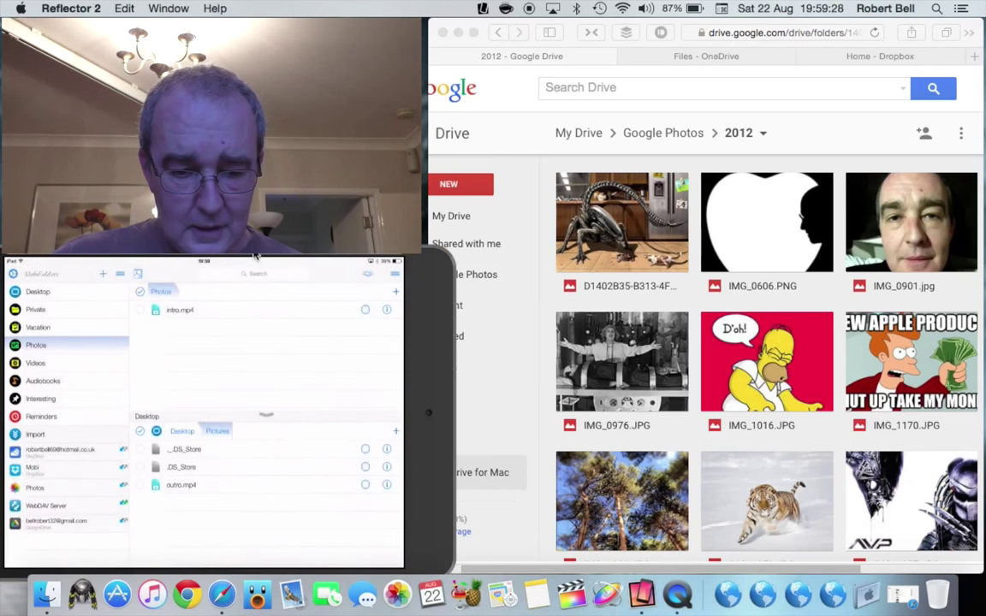
Browse the Mobi Dropbox account to list intro.mp4 and outro.mp4 for import.
{"action": "left_click", "coordinate": [47, 469]}
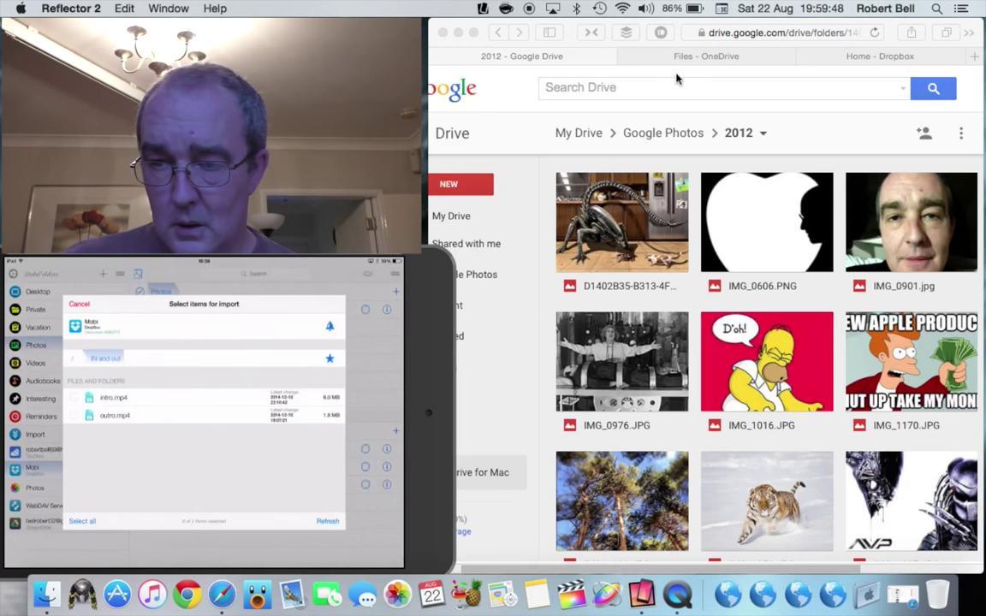
Switch Safari to the Home - Dropbox tab and open the IN and out folder.
{"action": "left_click", "coordinate": [646, 79]}
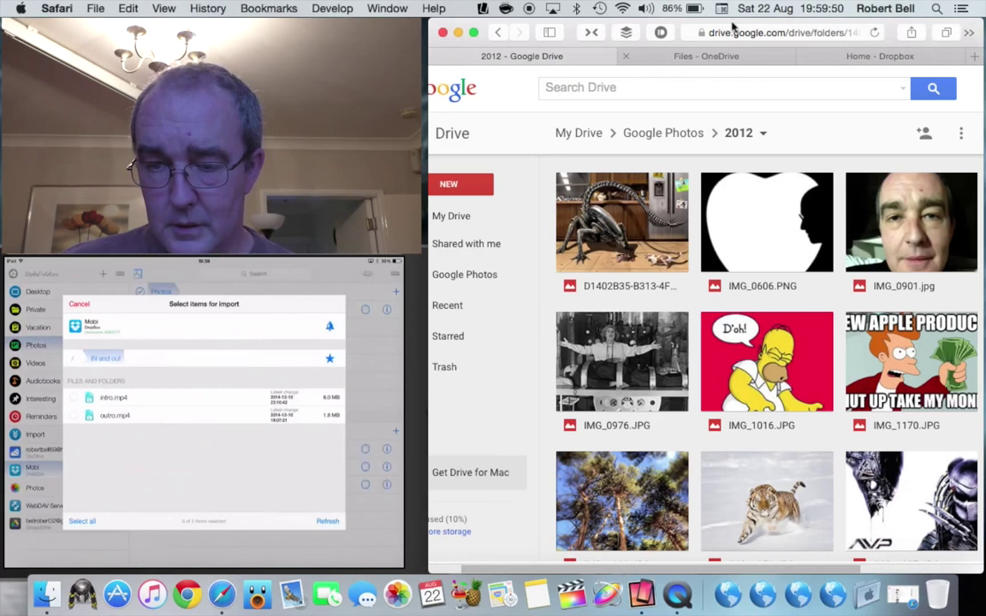
{"action": "left_click", "coordinate": [863, 55]}
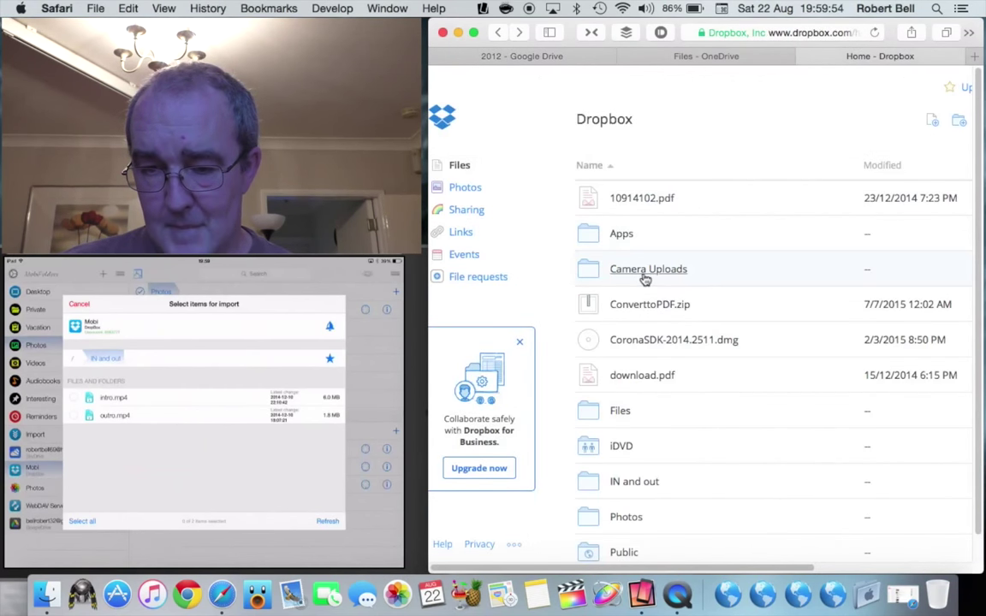
{"action": "left_click", "coordinate": [655, 484]}
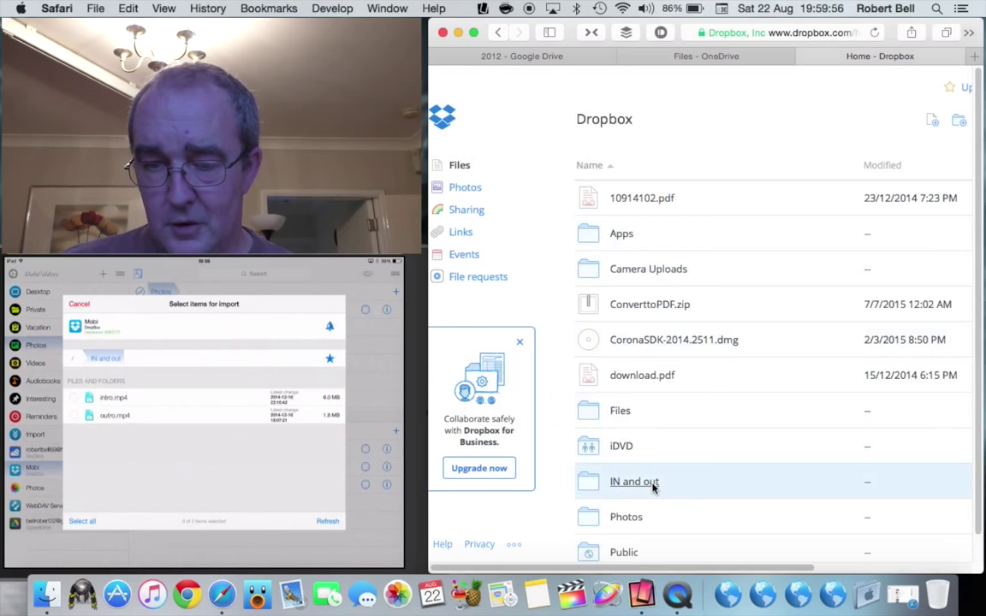